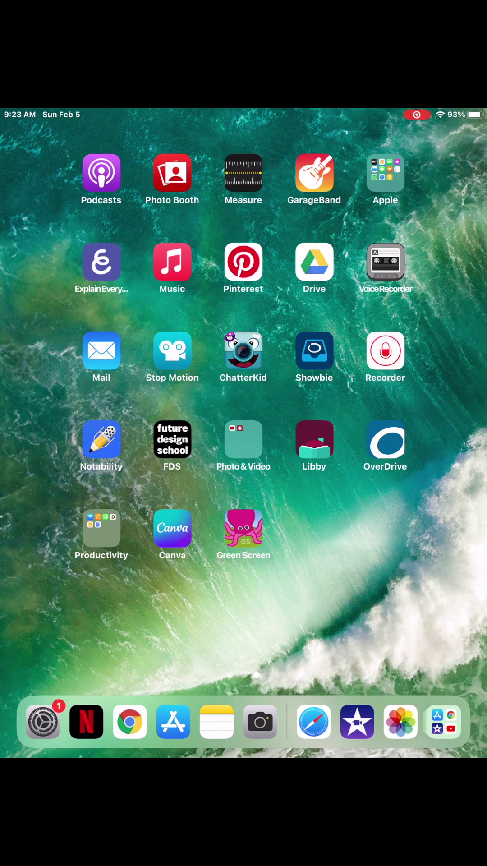
- Install the 'crsd72 parent app' from the App Store and launch CRSD72 Parent
click(174, 722)
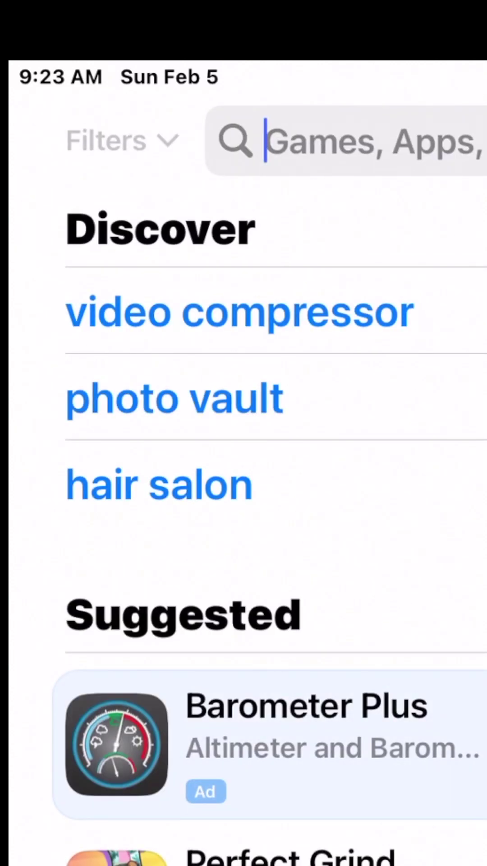
text(crsd72)
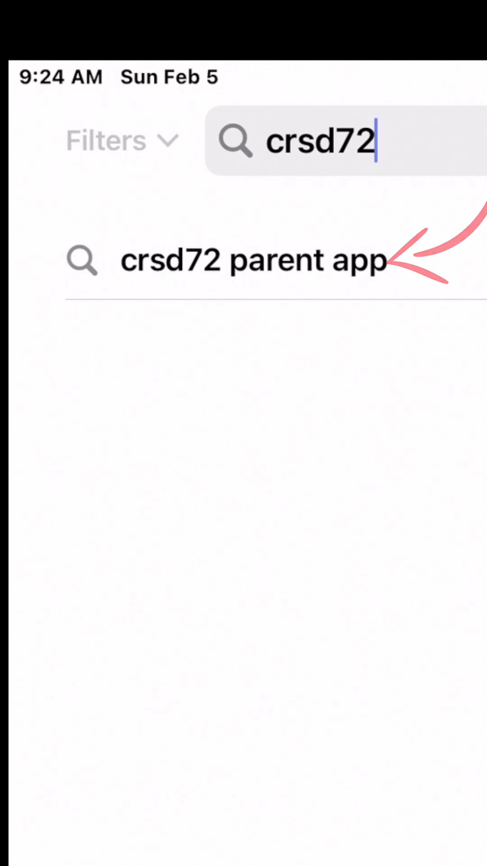
click(253, 261)
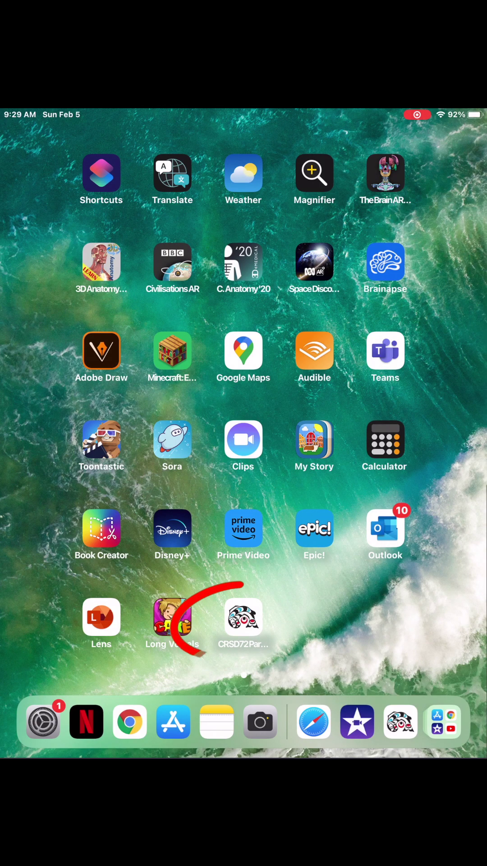
click(243, 618)
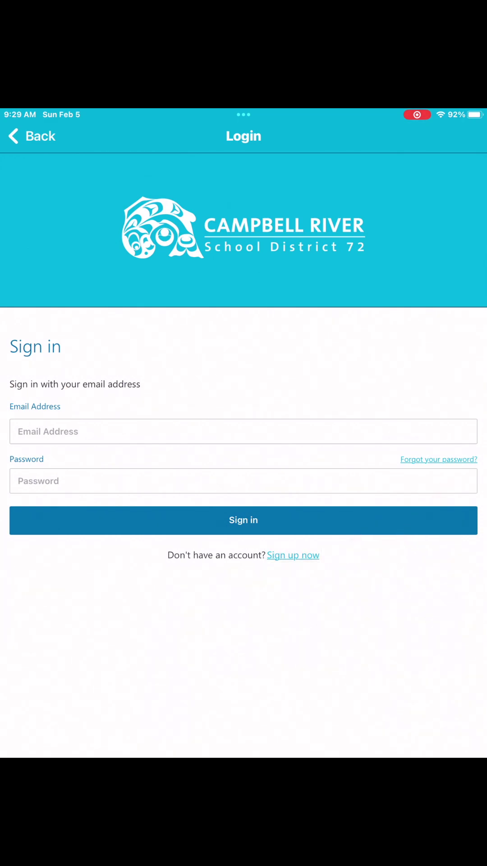
- Start a Parent Portal sign-up, email a verification code, and enter it
click(293, 555)
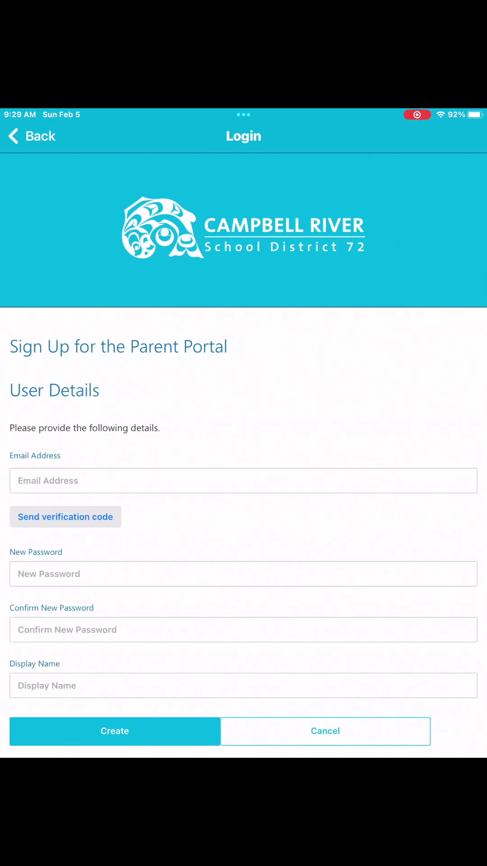
click(136, 481)
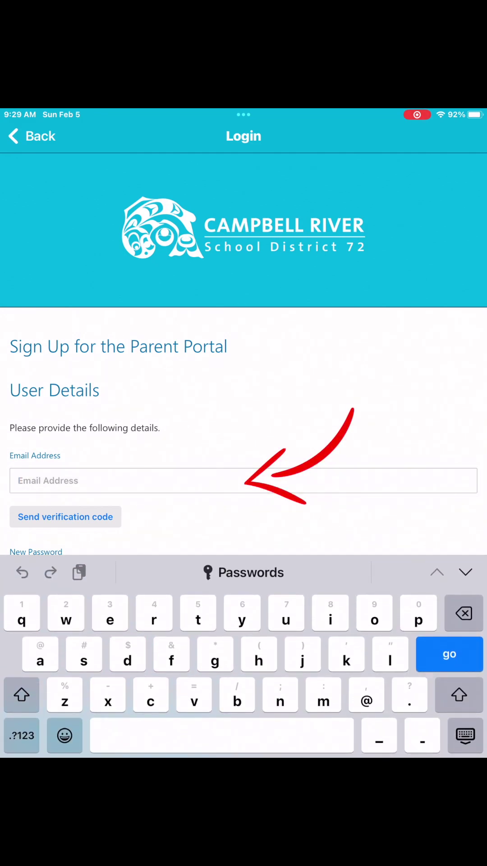
text(...)
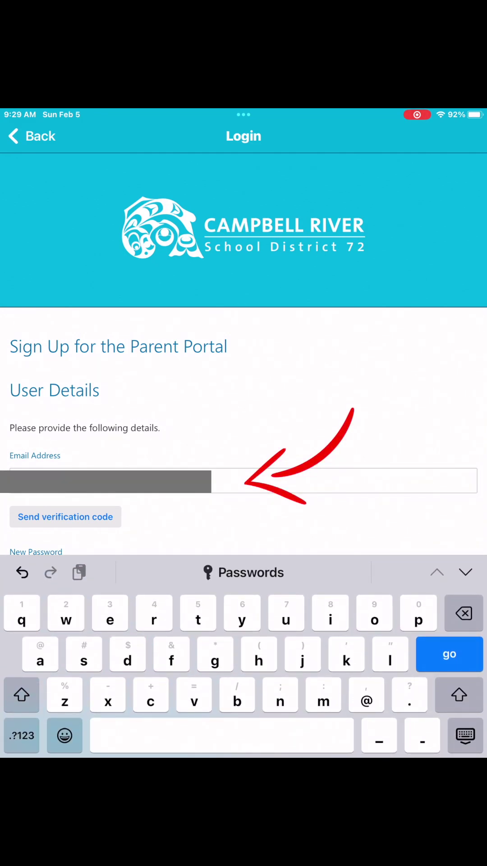
text(m)
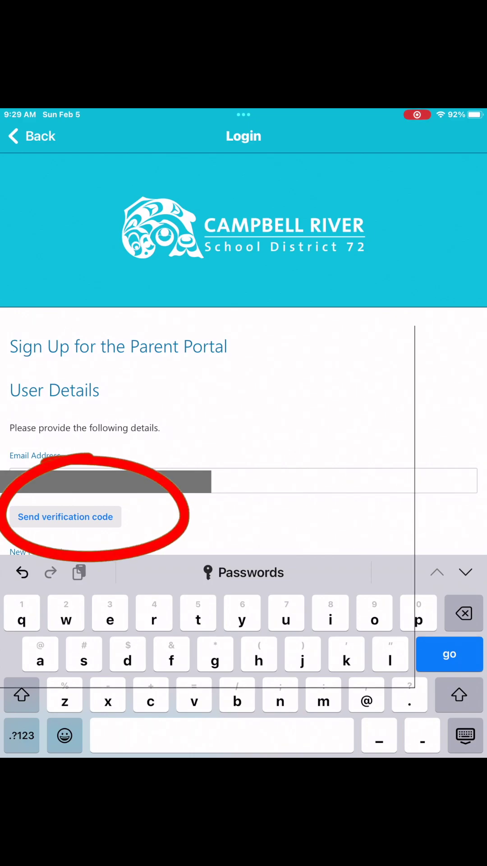
click(65, 517)
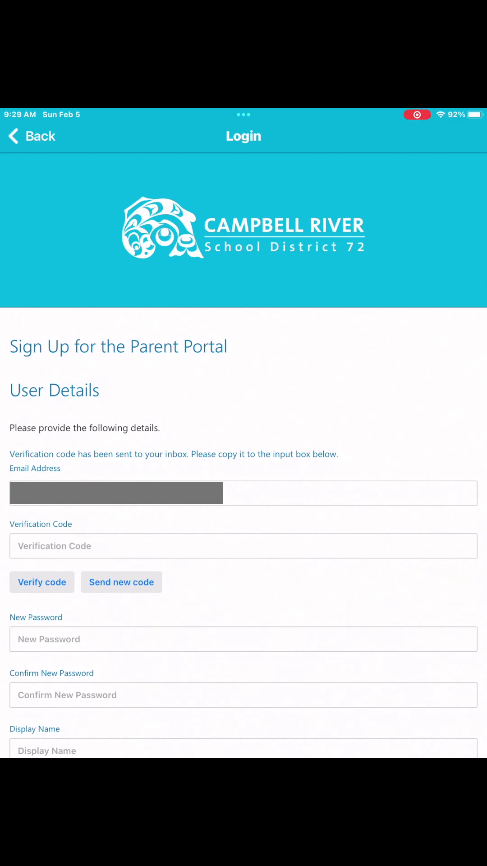
click(245, 545)
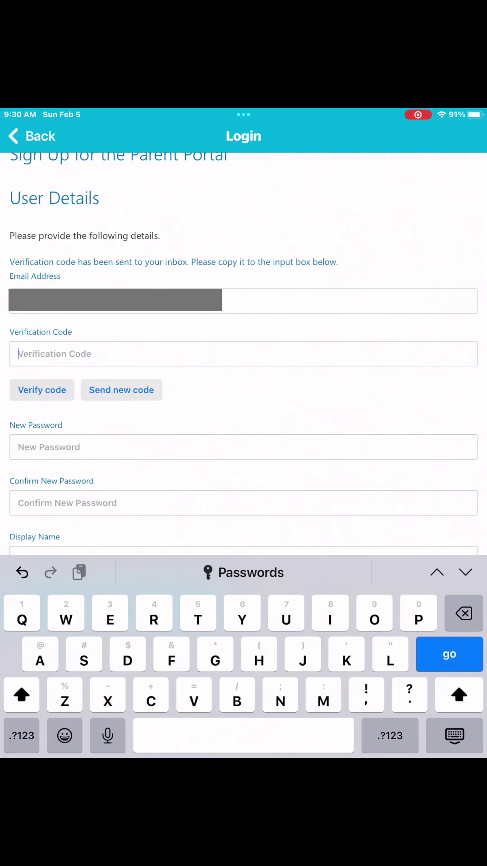
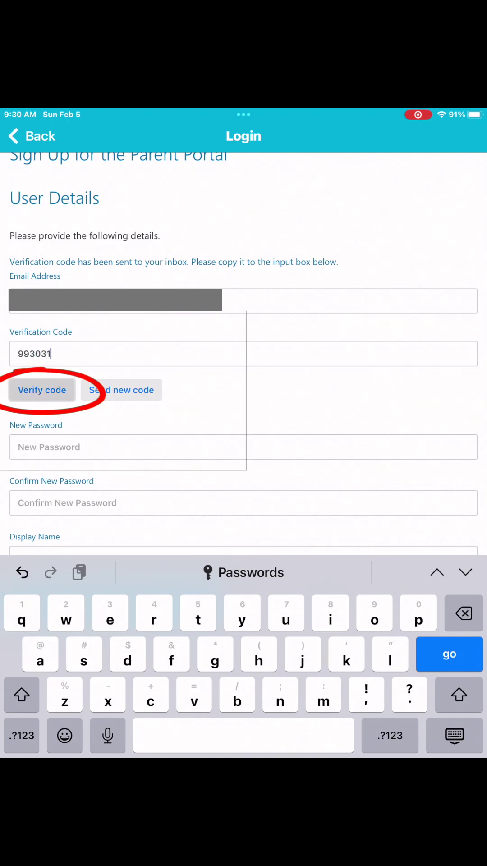
- Verify the code, enter a new password and display name, and create the account
click(42, 390)
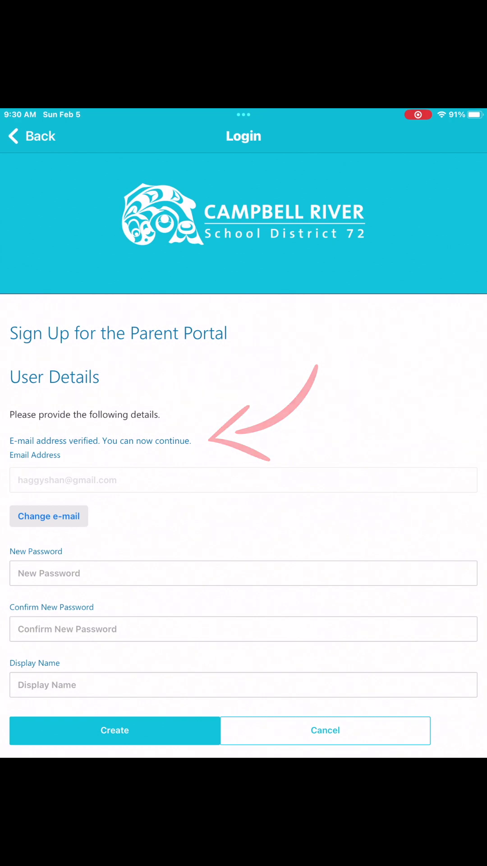
click(244, 574)
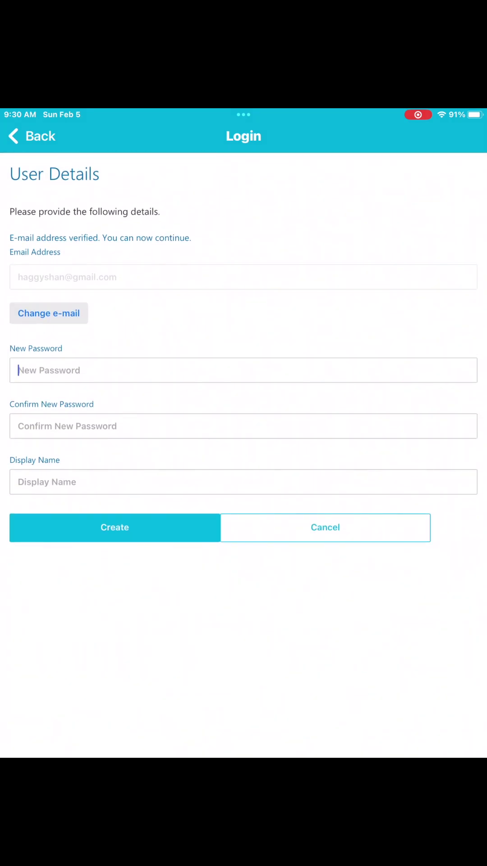
text(••)
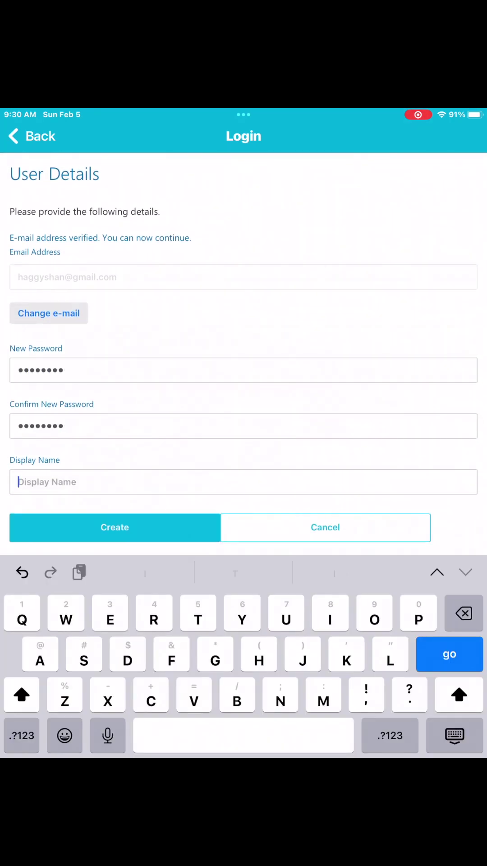
key(shift)
text(sa)
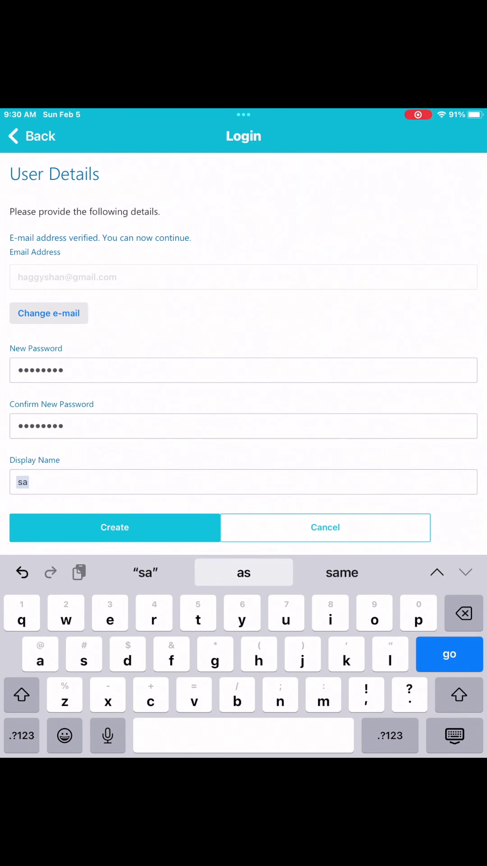
text(rah)
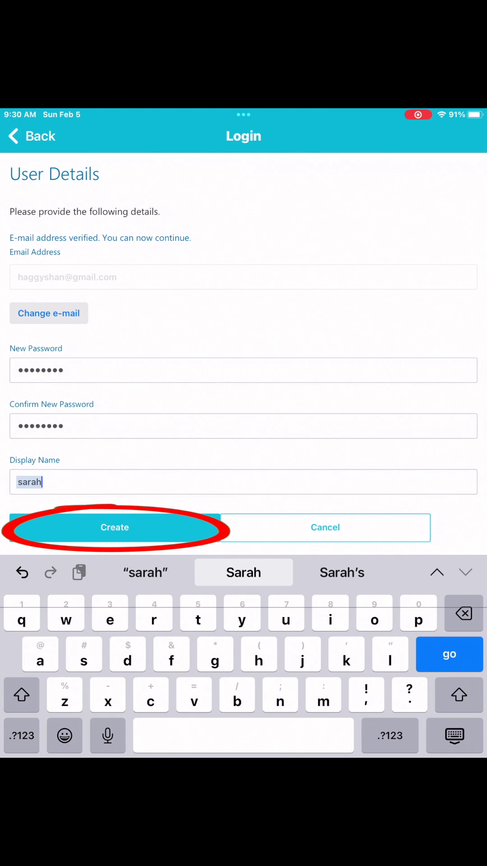
click(115, 527)
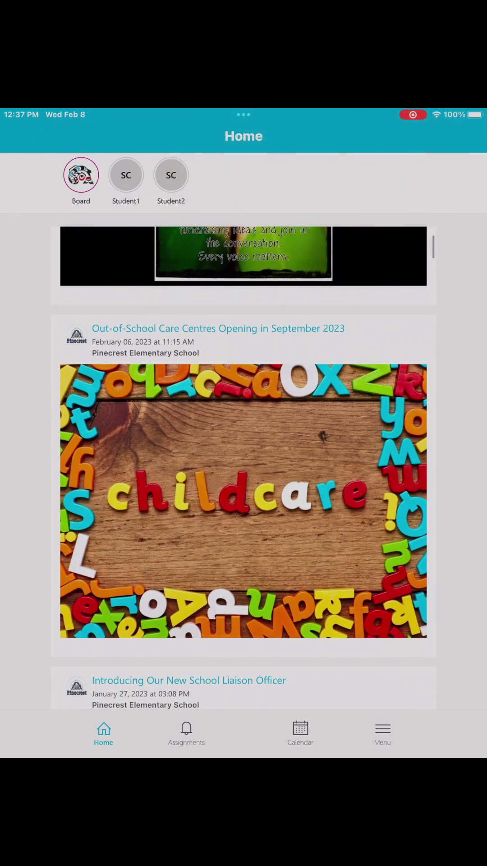
- View Student1's news and Music 2 report comments, then back out to Children
click(126, 175)
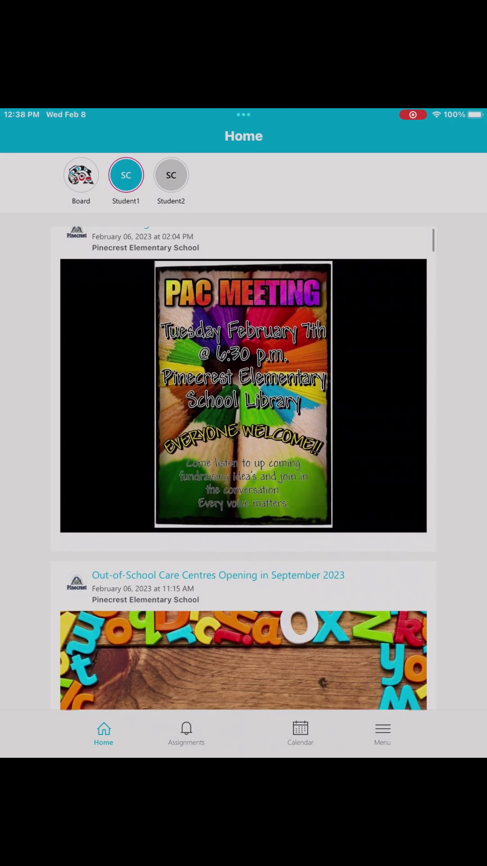
scroll(244, 468, down, 5)
scroll(243, 467, up, 3)
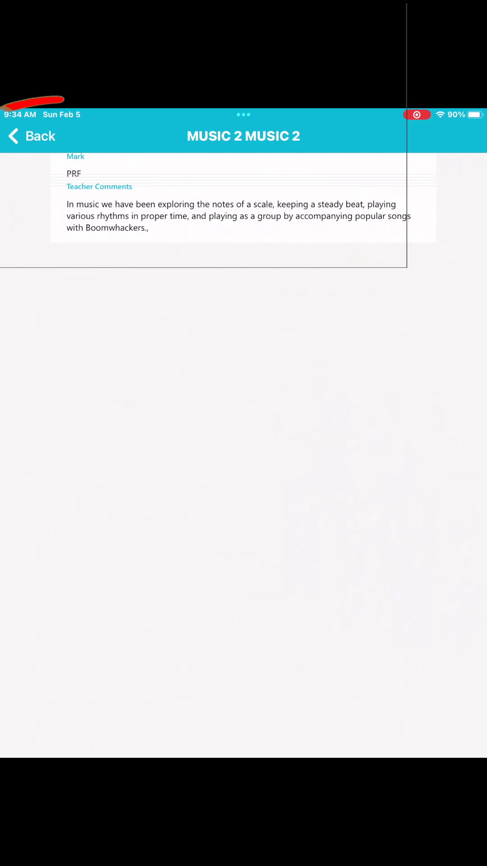
click(30, 135)
click(14, 136)
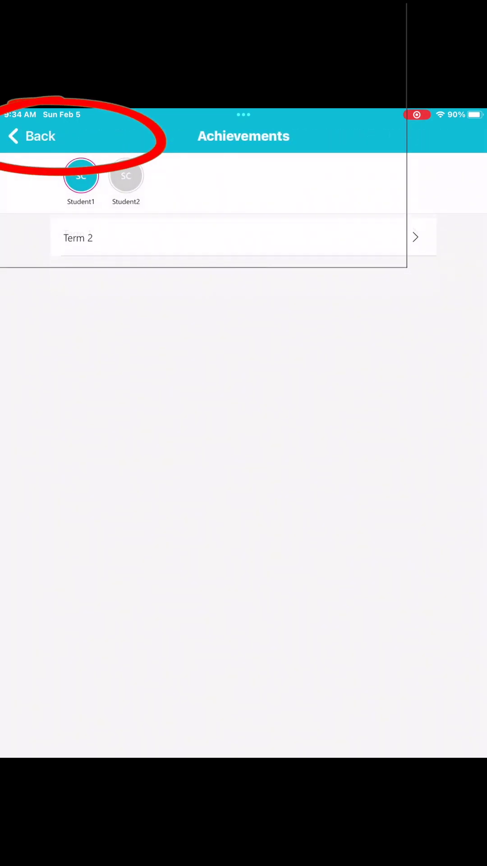
click(31, 135)
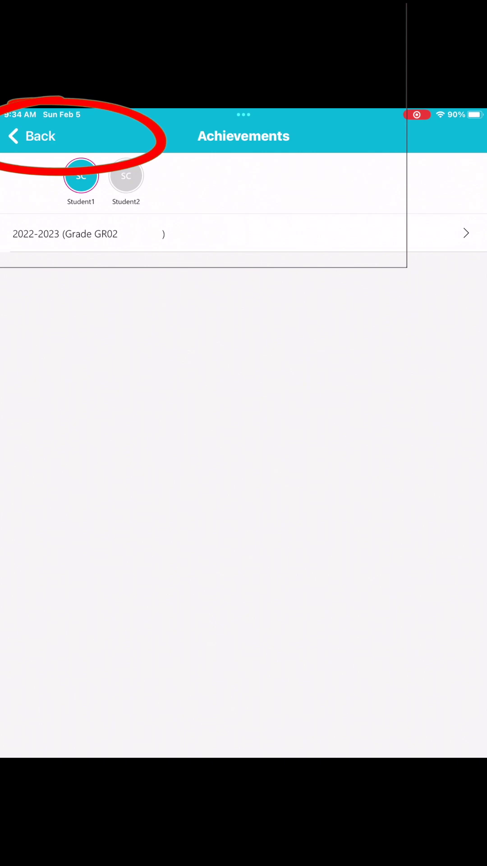
click(31, 135)
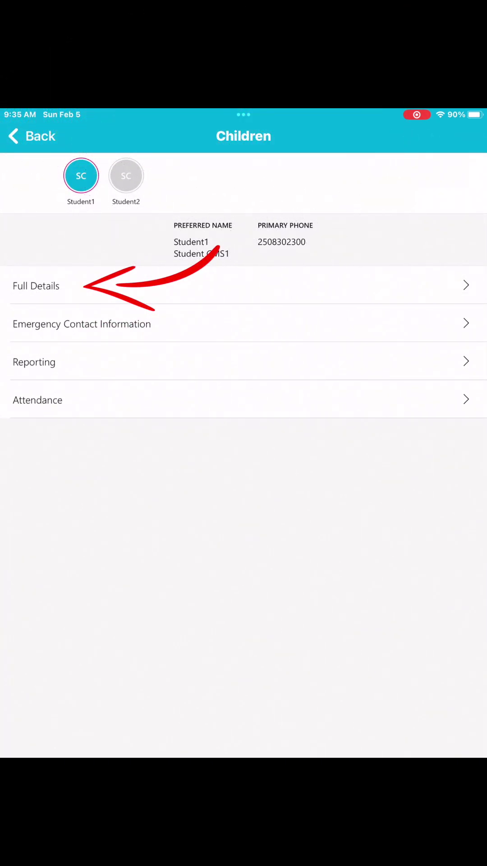
- Open Student1's full details, checking General Information and then School Information
click(36, 286)
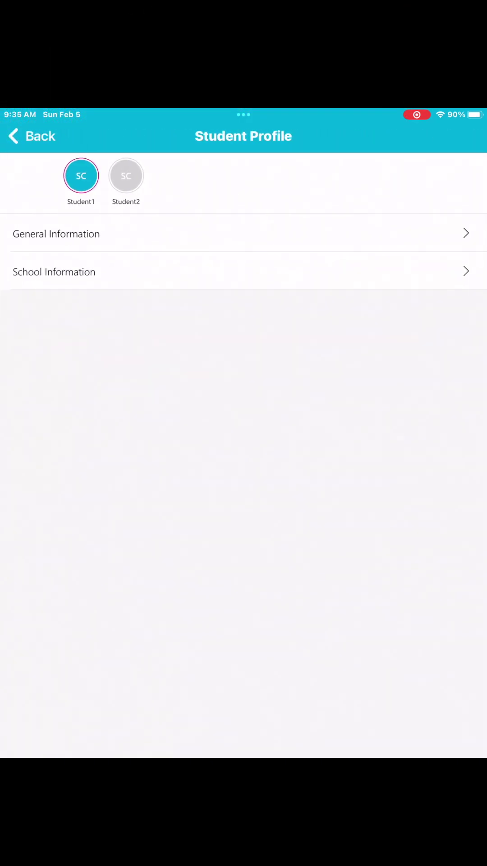
click(56, 234)
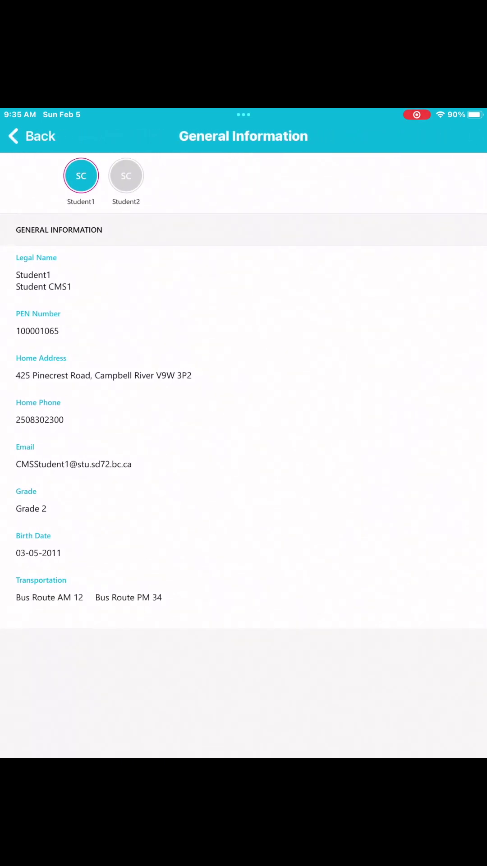
click(32, 135)
click(59, 271)
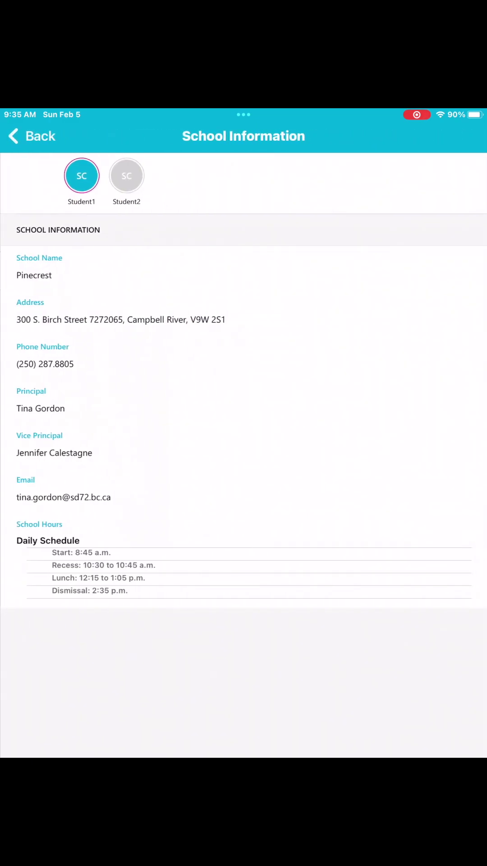